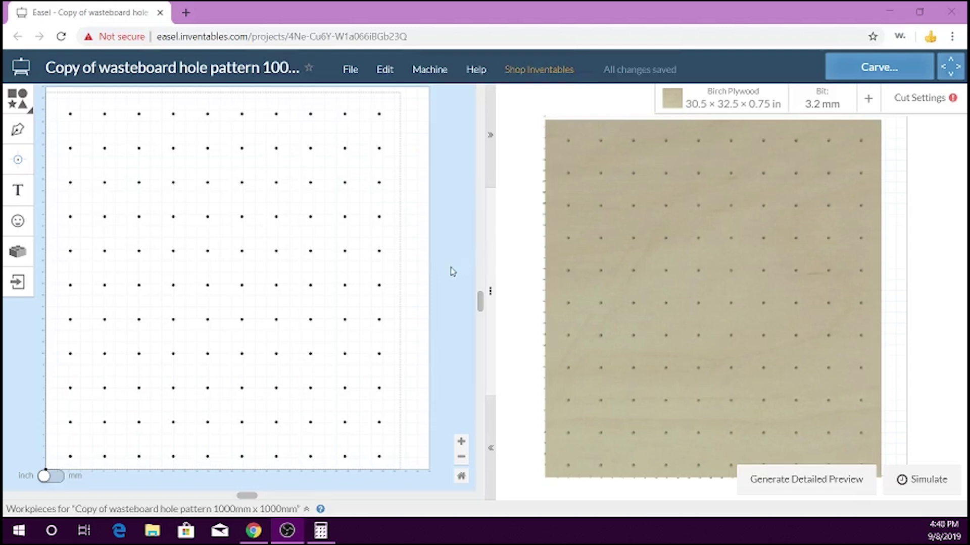
# Select all holes and center them on the 30.5 × 32.5 × 0.75 in birch plywood.
pyautogui.click(419, 285)
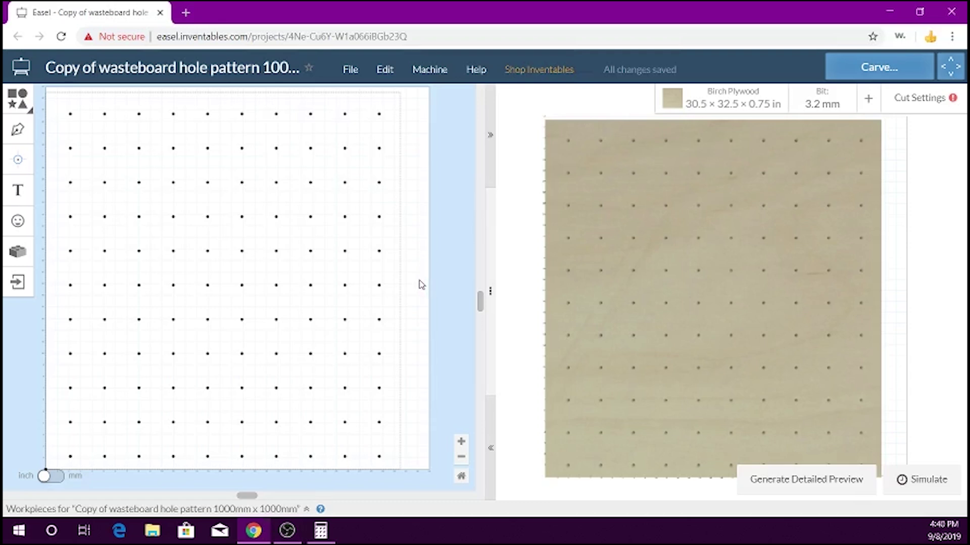
pyautogui.hotkey('ctrl', 'a')
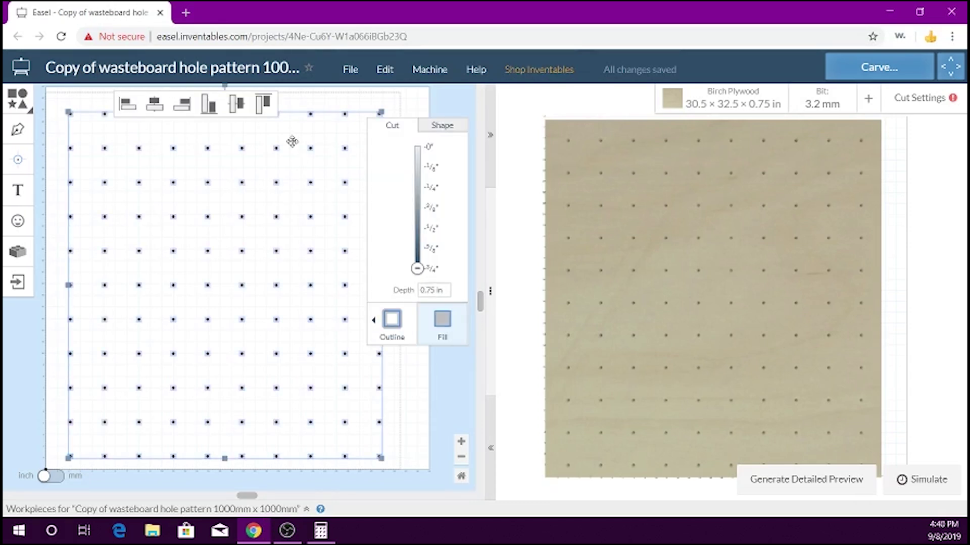
pyautogui.click(377, 71)
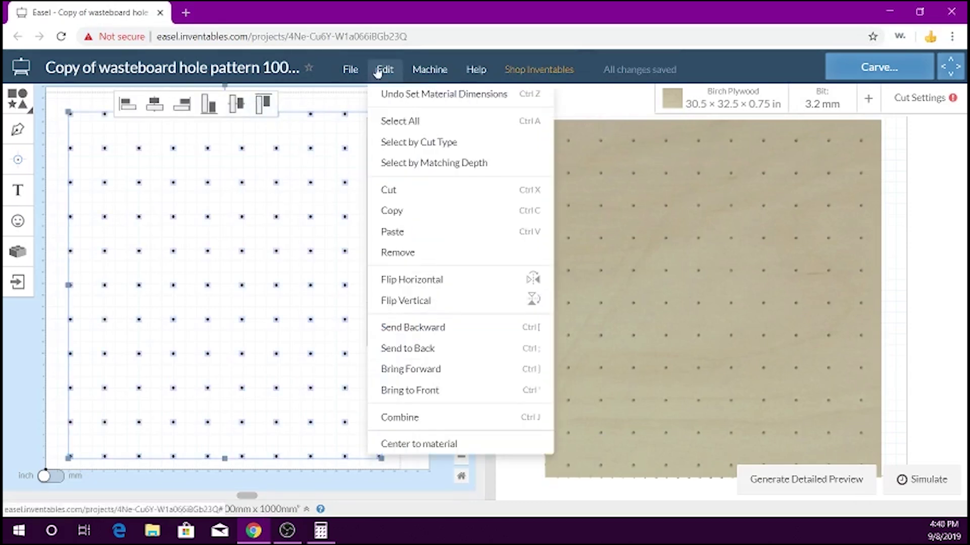
pyautogui.click(443, 445)
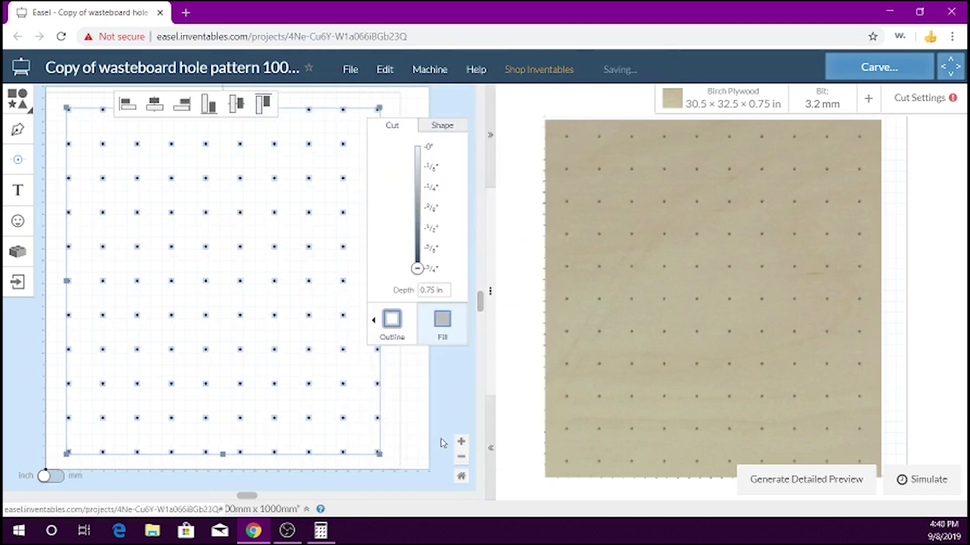
pyautogui.click(415, 386)
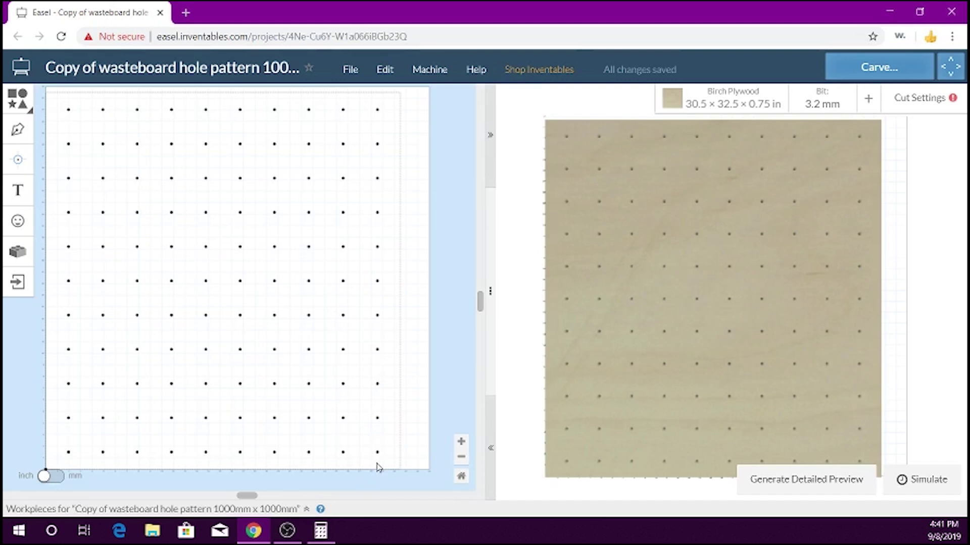
# Move the hole pattern's bottom-left corner to X 2.000 in, Y 1.000 in in the Shape settings.
pyautogui.click(345, 316)
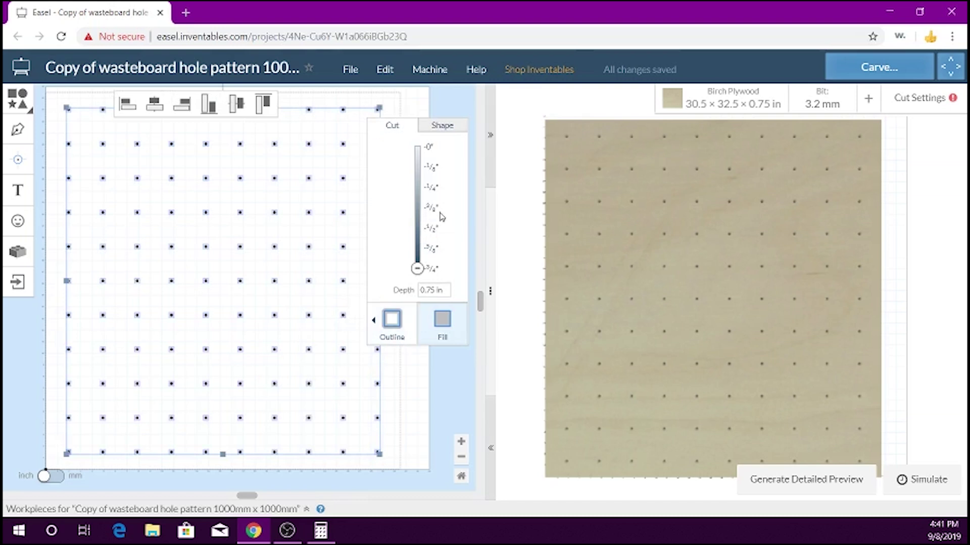
pyautogui.click(439, 127)
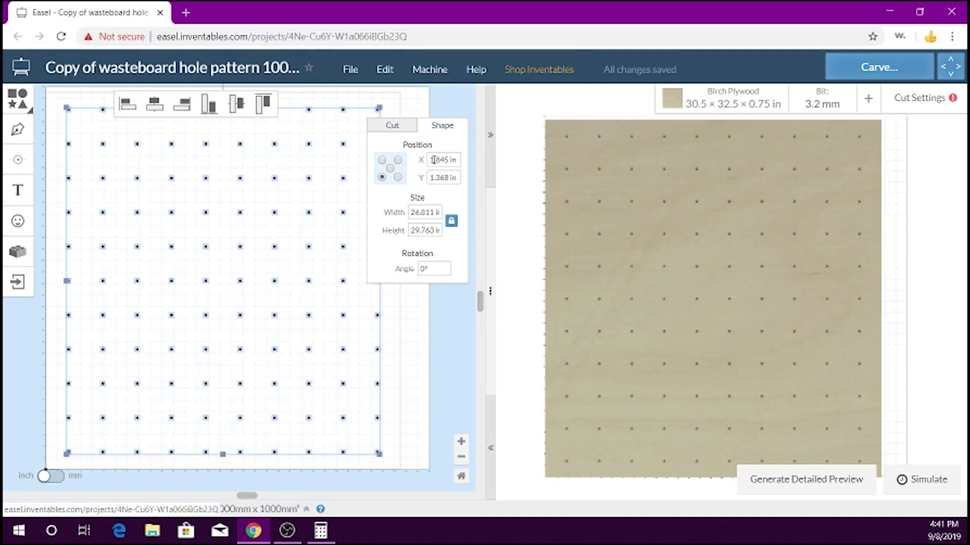
pyautogui.doubleClick(453, 159)
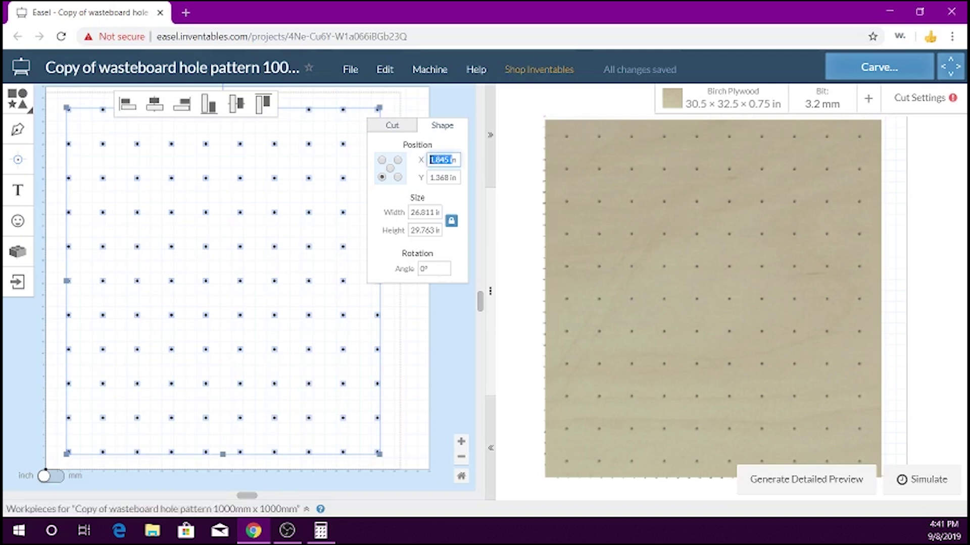
pyautogui.write('2')
pyautogui.press('Return')
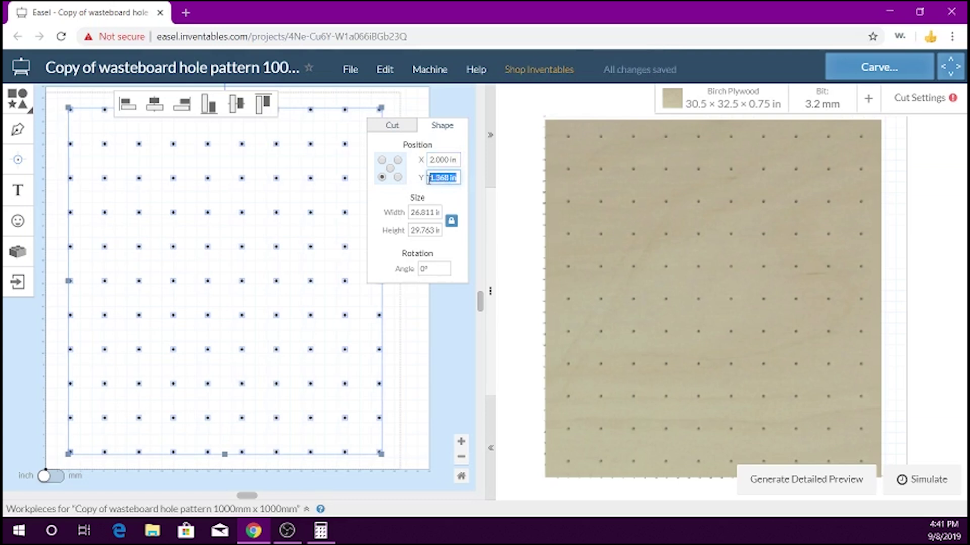
pyautogui.write('1')
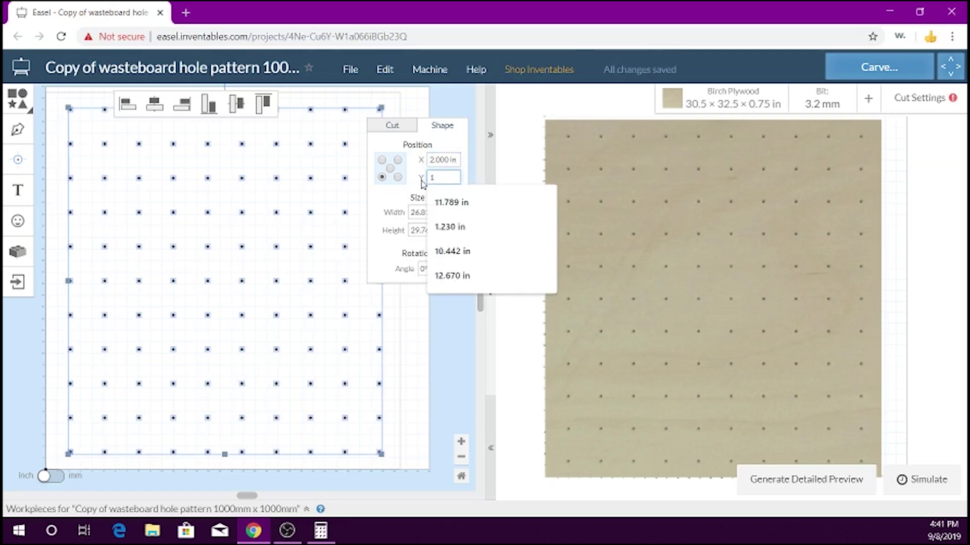
pyautogui.write('.0')
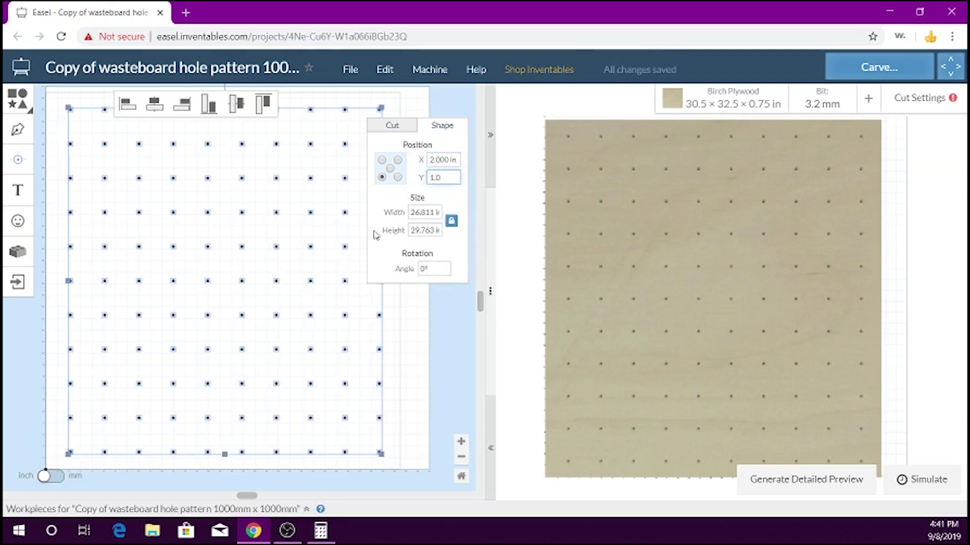
pyautogui.press('Return')
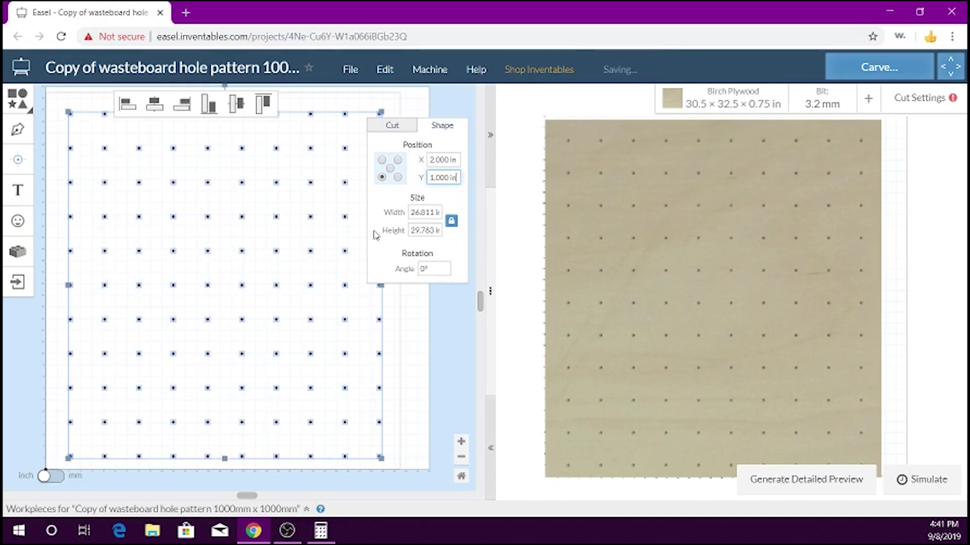
pyautogui.click(433, 344)
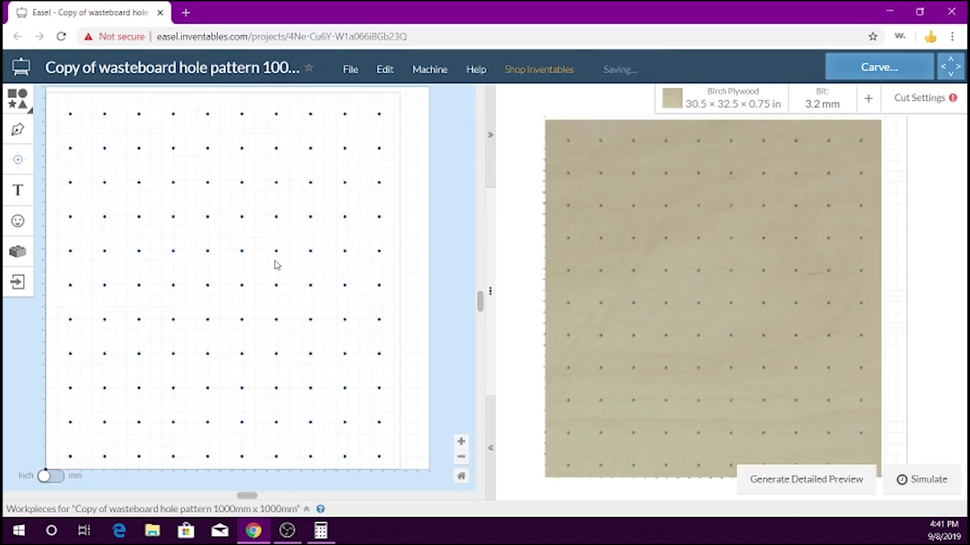
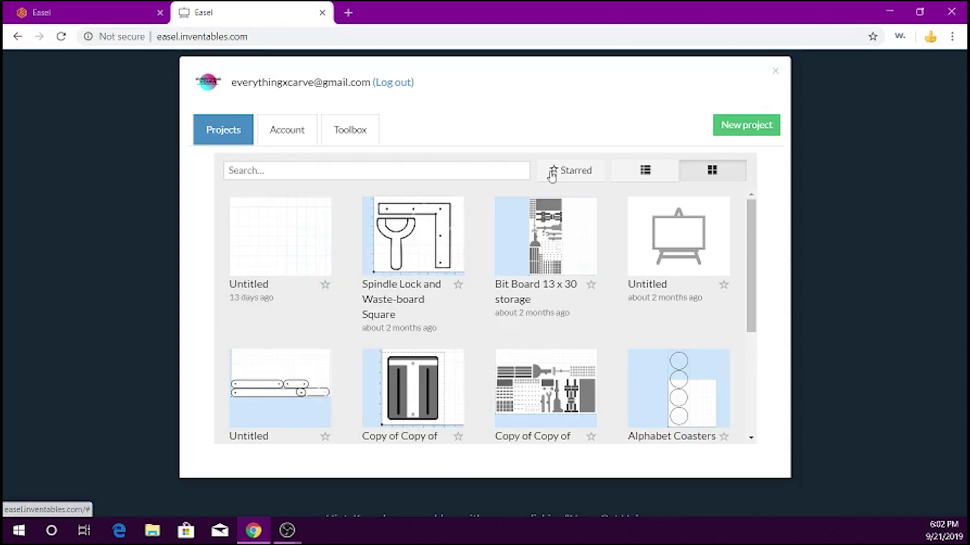
# Start a new blank project and bring up its material settings (currently Birch Plywood).
pyautogui.click(730, 133)
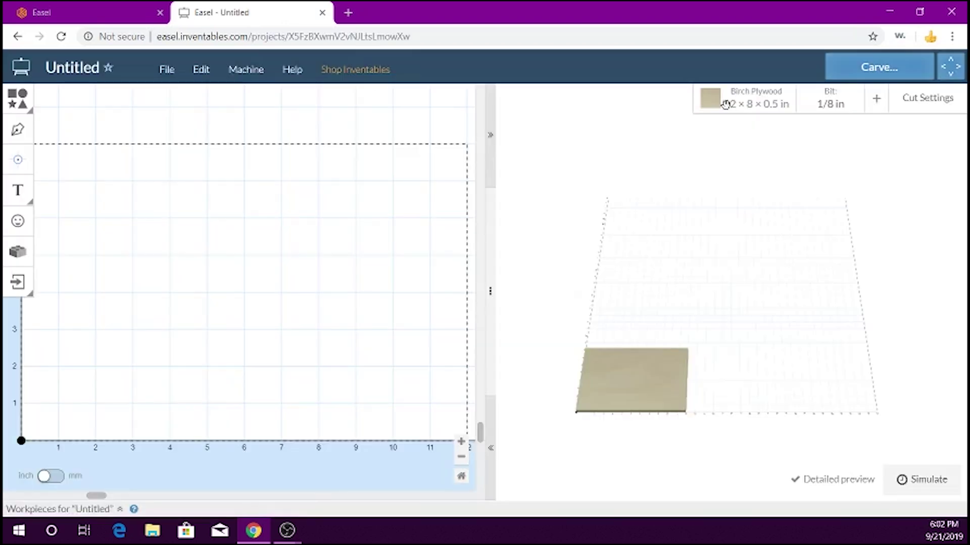
pyautogui.click(726, 105)
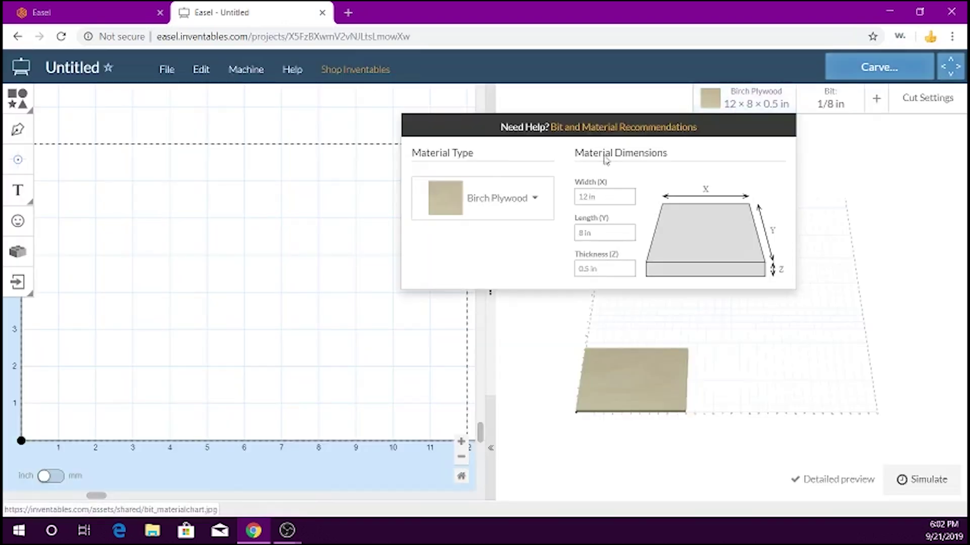
# Set the material to MDF with width 31, length 32 and thickness 0.75 in.
pyautogui.click(539, 197)
pyautogui.scroll(-3, 502, 433)
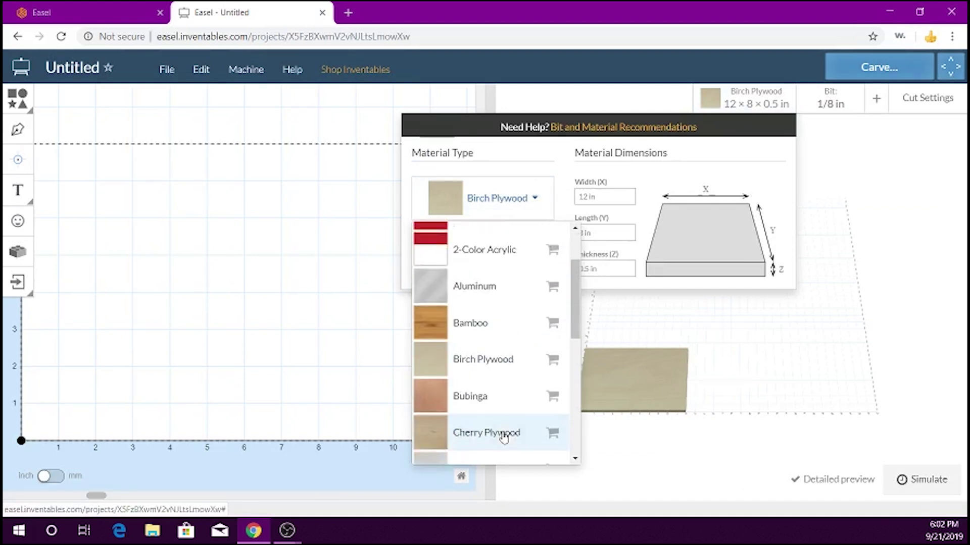
pyautogui.scroll(-4, 504, 438)
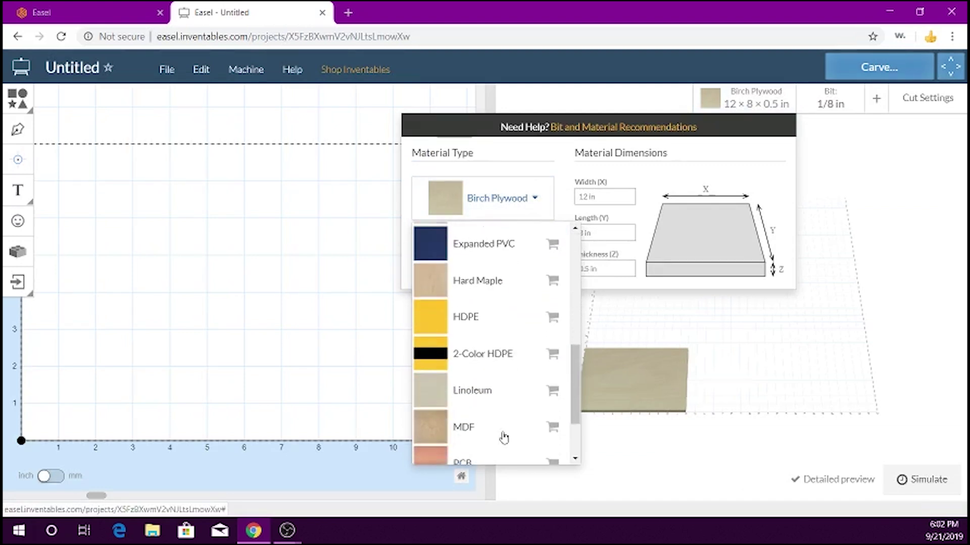
pyautogui.click(487, 364)
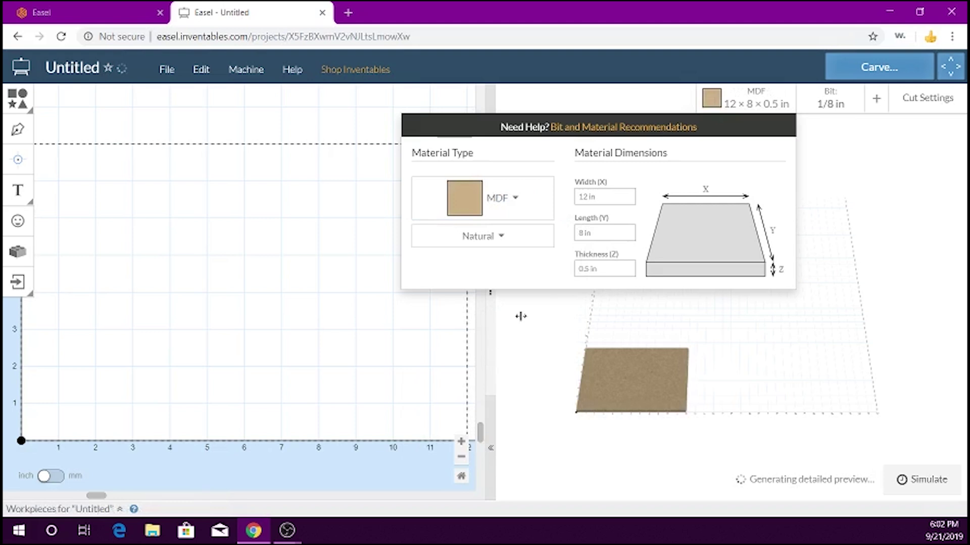
pyautogui.click(576, 200)
pyautogui.write('32')
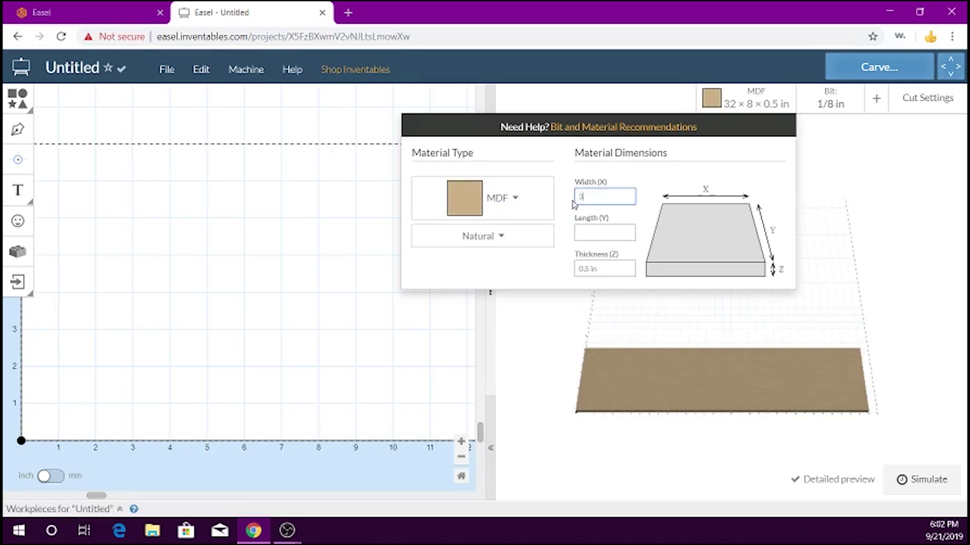
pyautogui.click(591, 231)
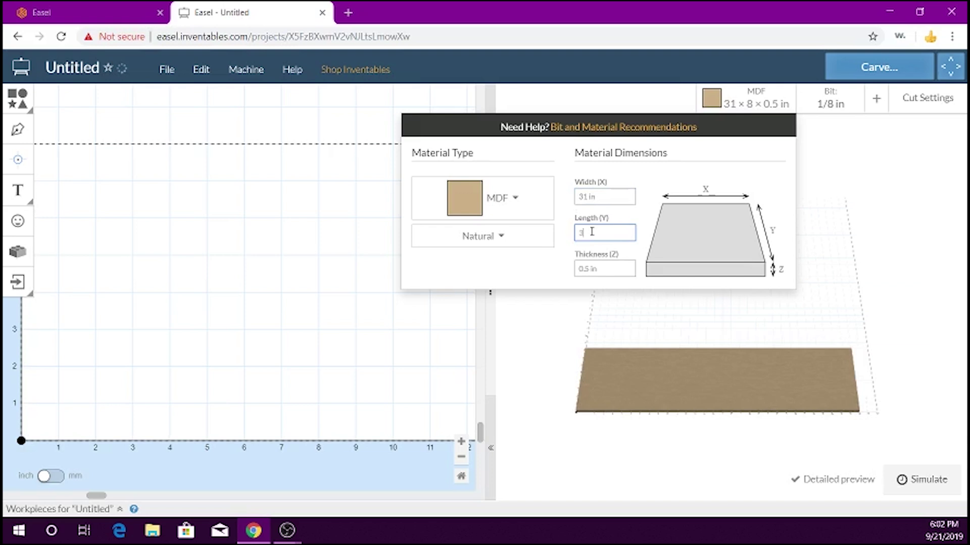
pyautogui.click(601, 265)
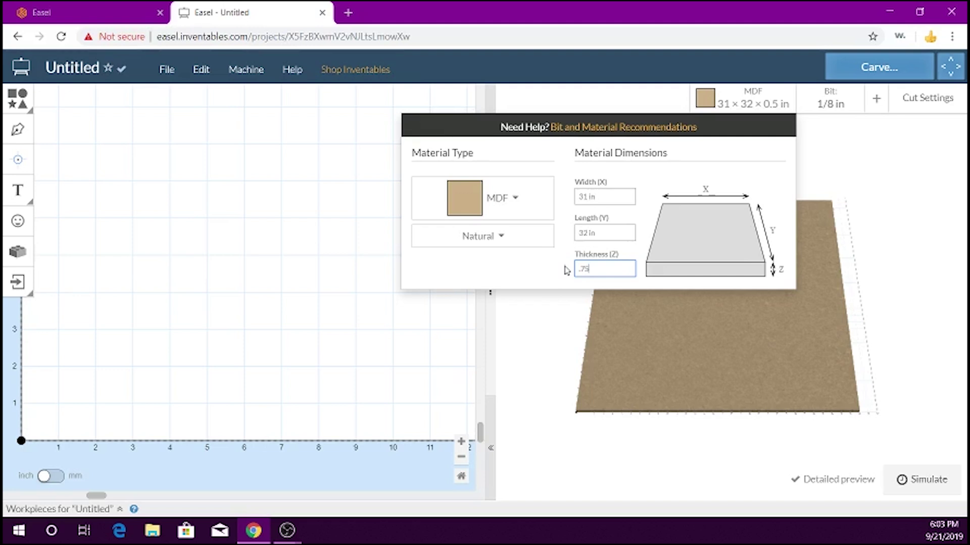
pyautogui.write('.75')
pyautogui.press('Return')
pyautogui.click(828, 101)
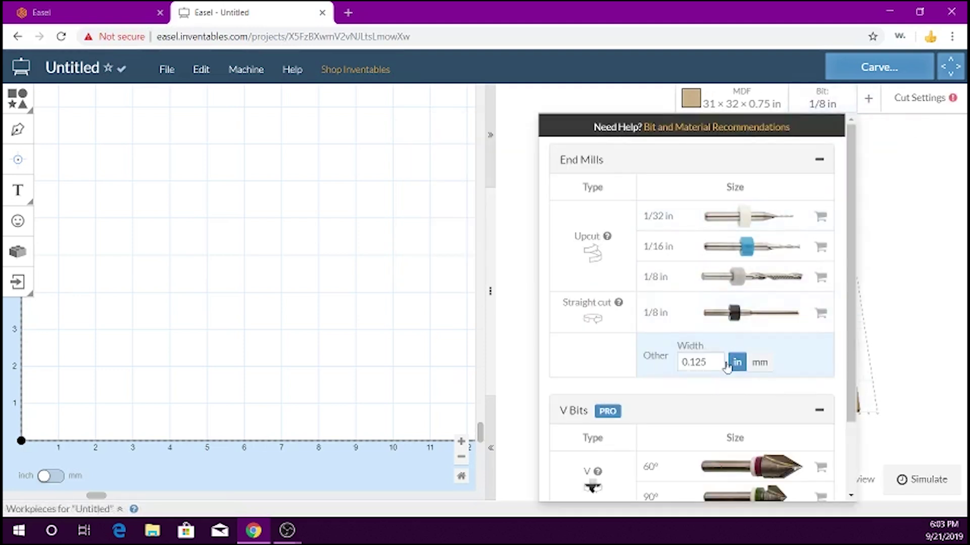
# Give the bit a custom 1 in width and review the recommended cut settings.
pyautogui.moveTo(707, 363); pyautogui.dragTo(678, 363)
pyautogui.write('1')
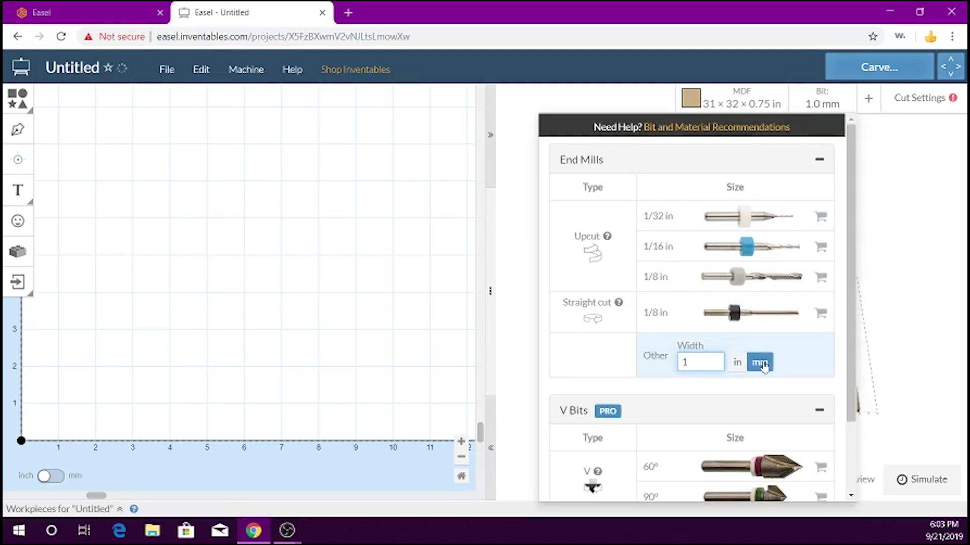
pyautogui.click(738, 362)
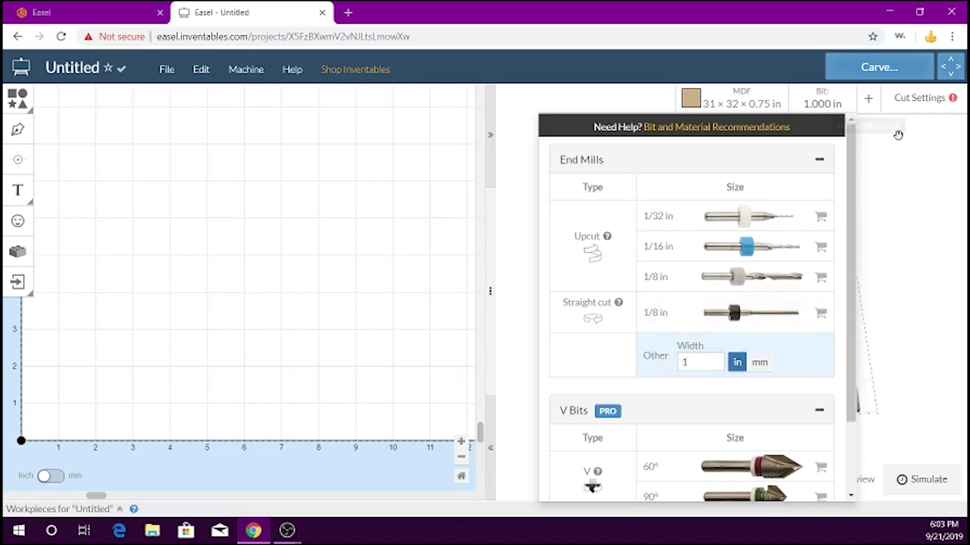
pyautogui.click(909, 98)
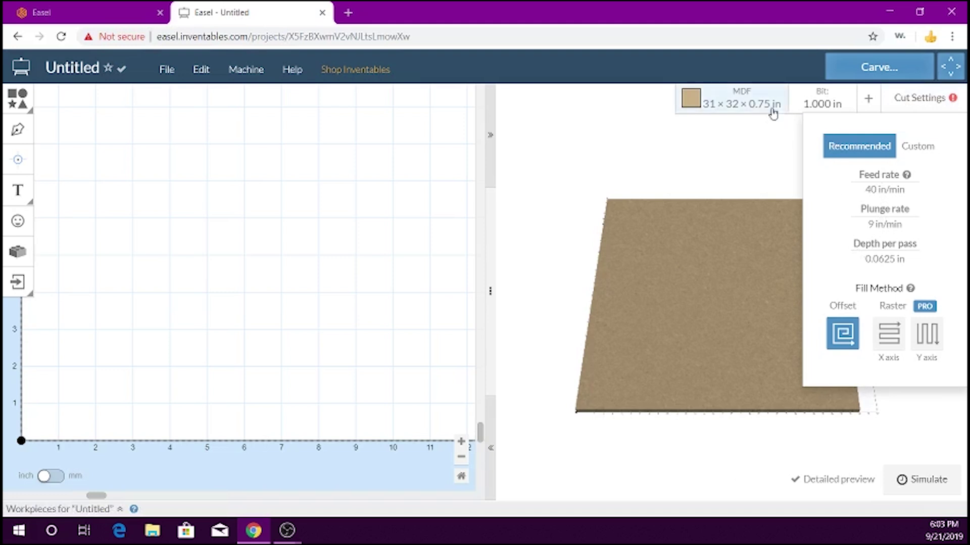
pyautogui.click(23, 105)
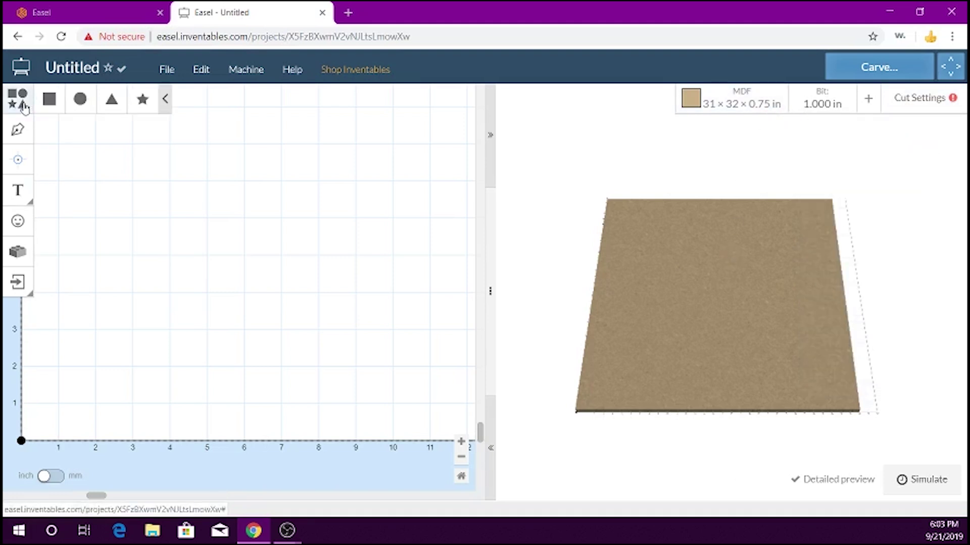
# Add a square with a near-zero 0.003 in cut depth.
pyautogui.click(49, 99)
pyautogui.click(435, 290)
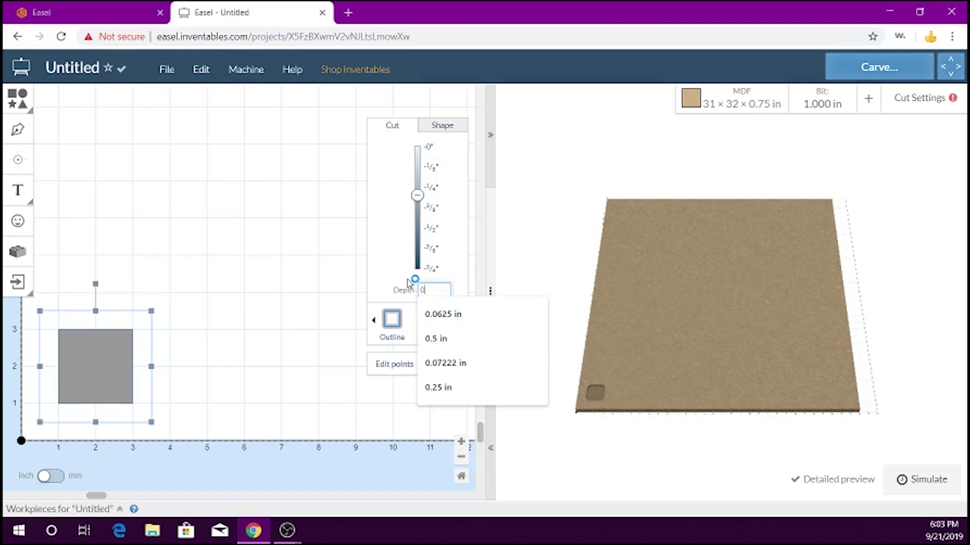
pyautogui.write('0.003')
pyautogui.press('Return')
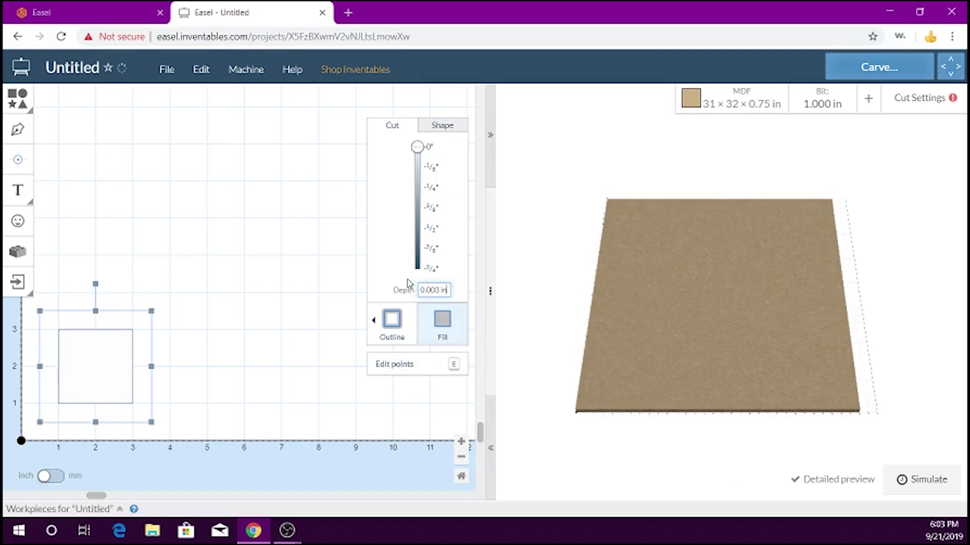
# Size the square 31 × 32 in and position it at X 0, Y 0.
pyautogui.click(445, 126)
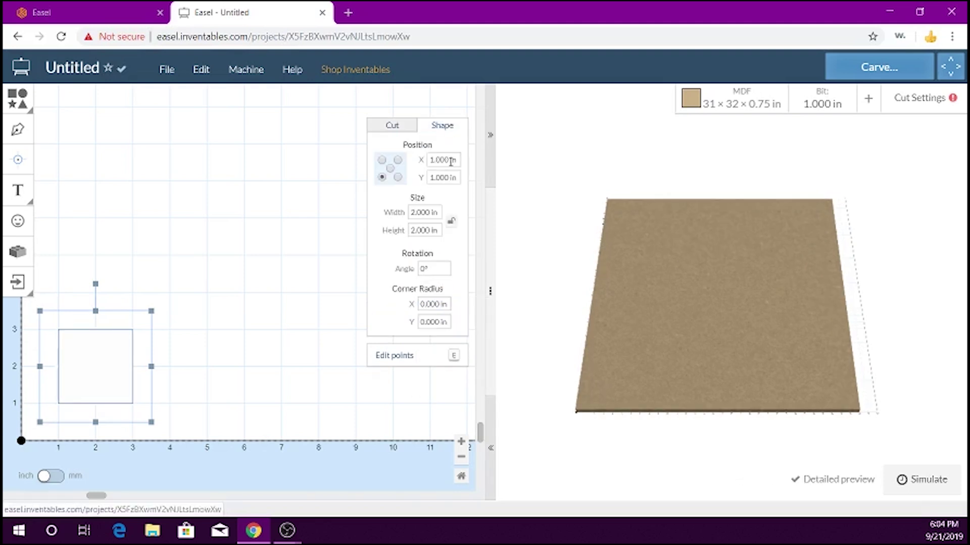
pyautogui.click(423, 212)
pyautogui.write('12')
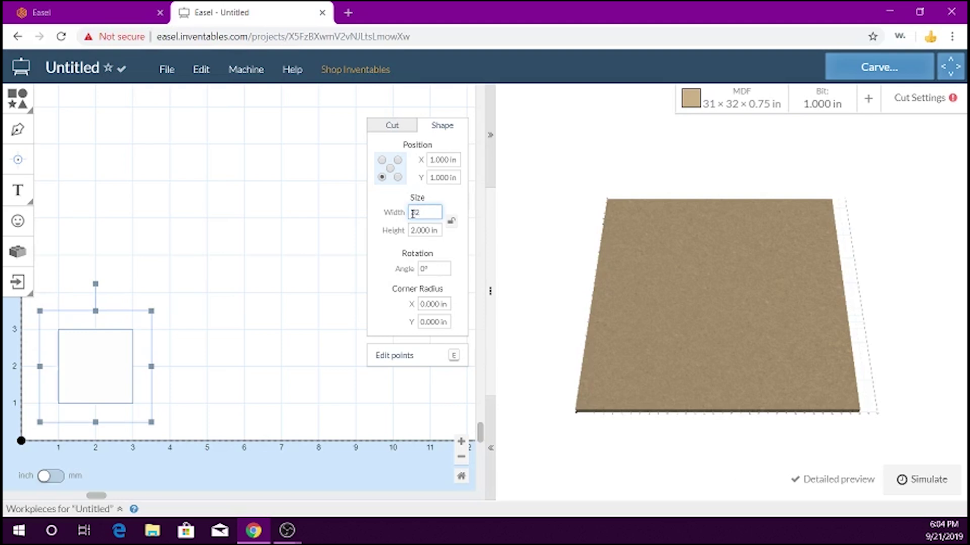
pyautogui.write('1')
pyautogui.press('Tab')
pyautogui.write('32')
pyautogui.click(442, 160)
pyautogui.write('0')
pyautogui.press('Tab')
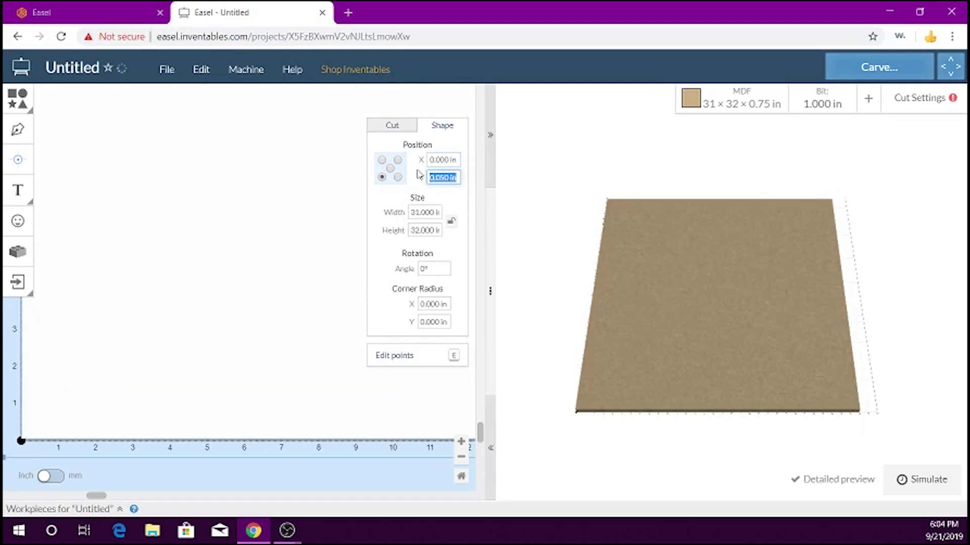
pyautogui.write('0.00')
pyautogui.press('Return')
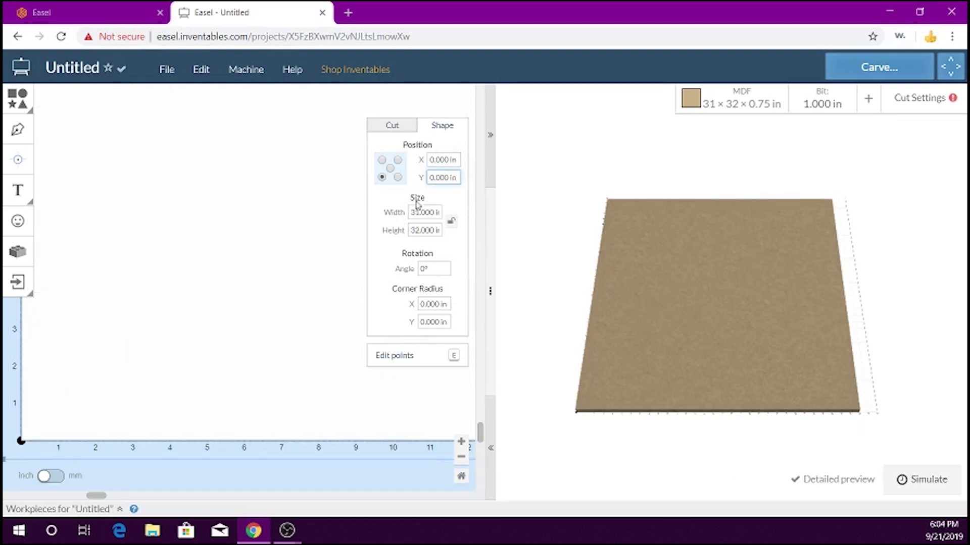
pyautogui.scroll(10, 294, 320)
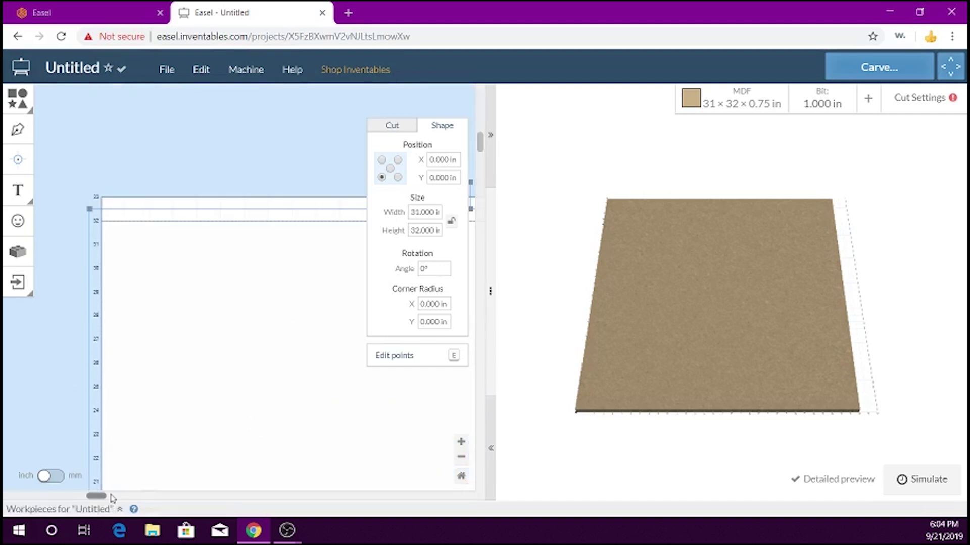
pyautogui.moveTo(112, 498); pyautogui.dragTo(233, 498)
# Make the square an on-path fill cut with a 0.5 in depth.
pyautogui.click(393, 129)
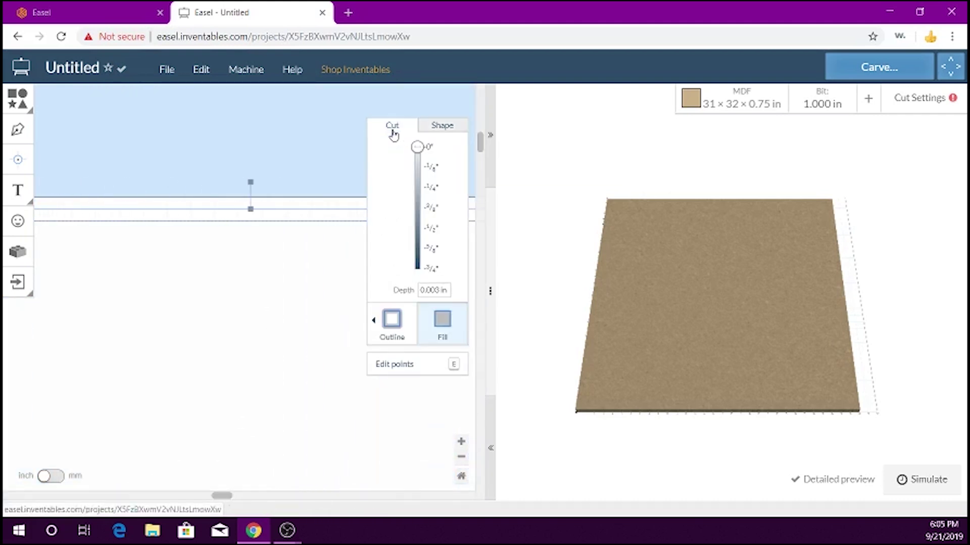
pyautogui.click(407, 327)
pyautogui.click(255, 325)
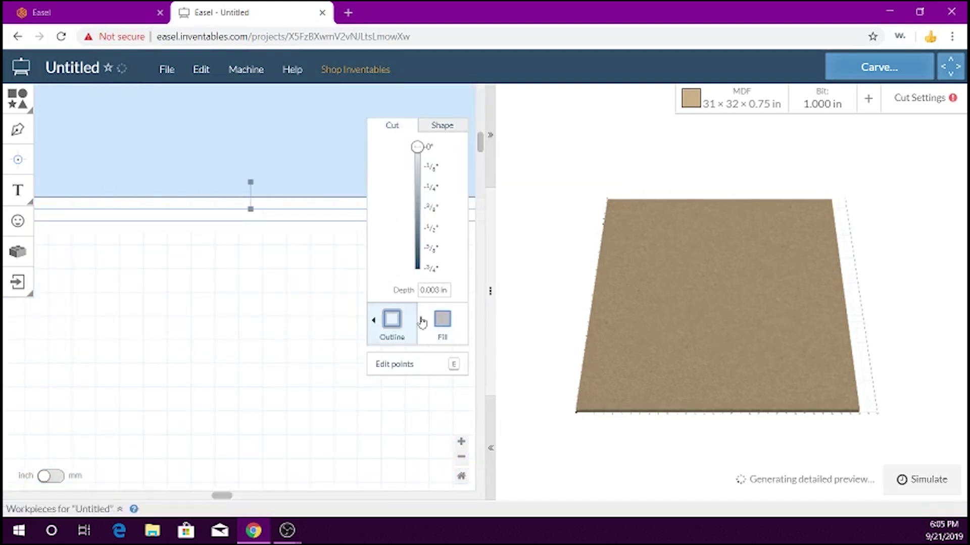
pyautogui.click(447, 329)
pyautogui.click(428, 228)
pyautogui.click(411, 292)
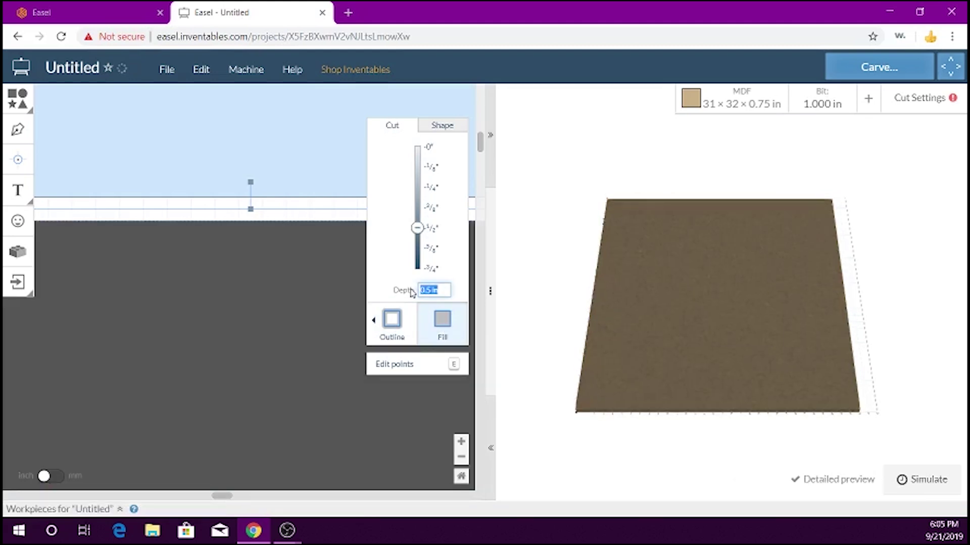